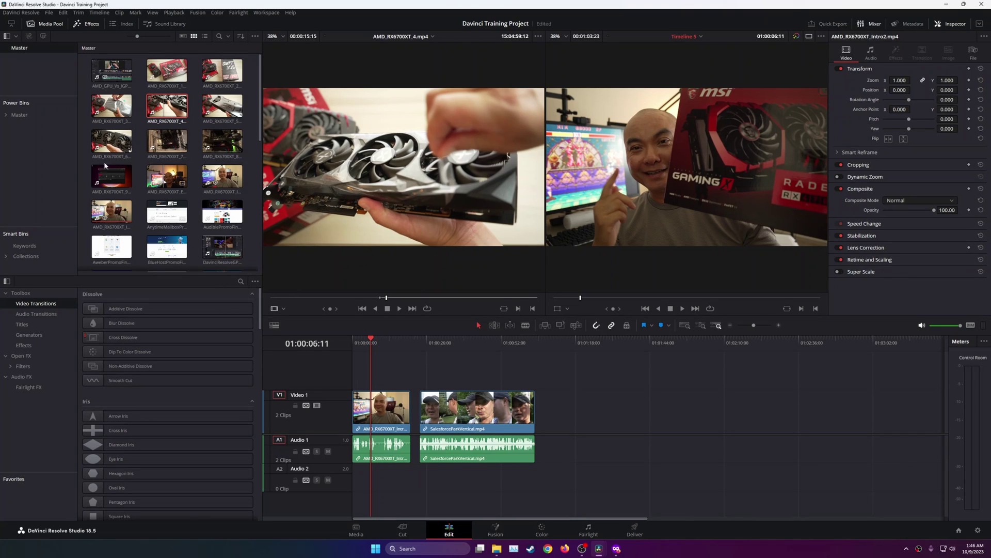
Open the About DaVinci Resolve screen to check the installed version, 18.5.1.
click(20, 14)
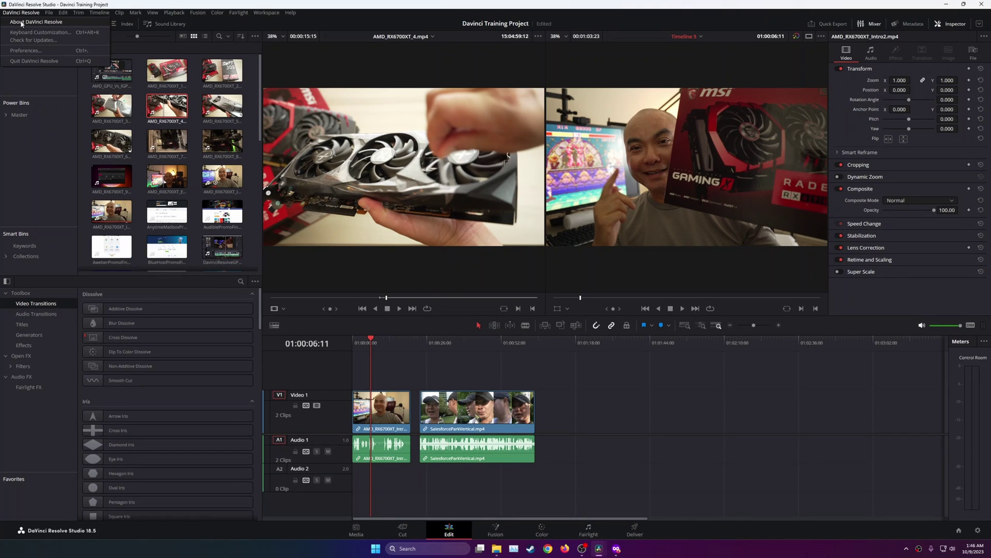
click(21, 23)
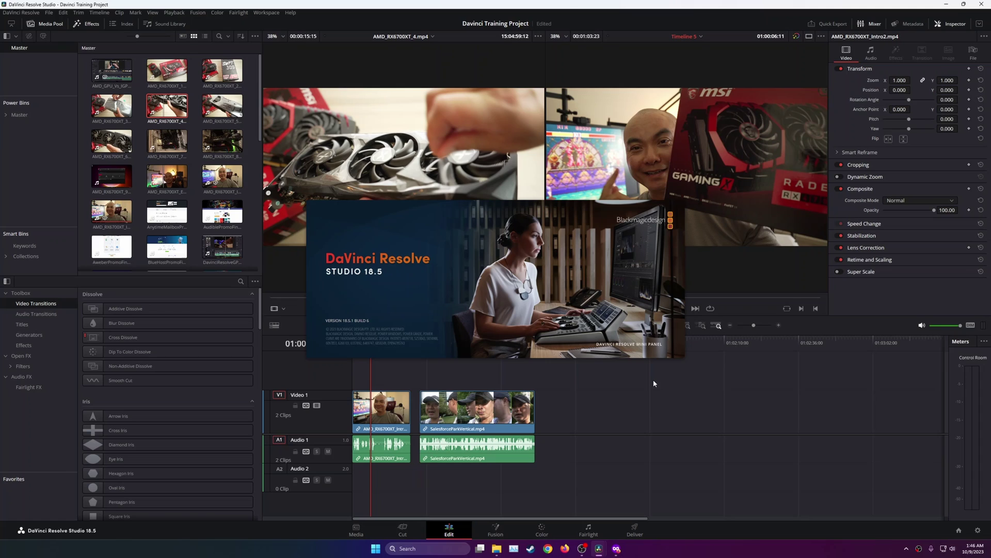
In Firefox, review the DaVinci Resolve 18.6 free download options, then dismiss them.
click(617, 548)
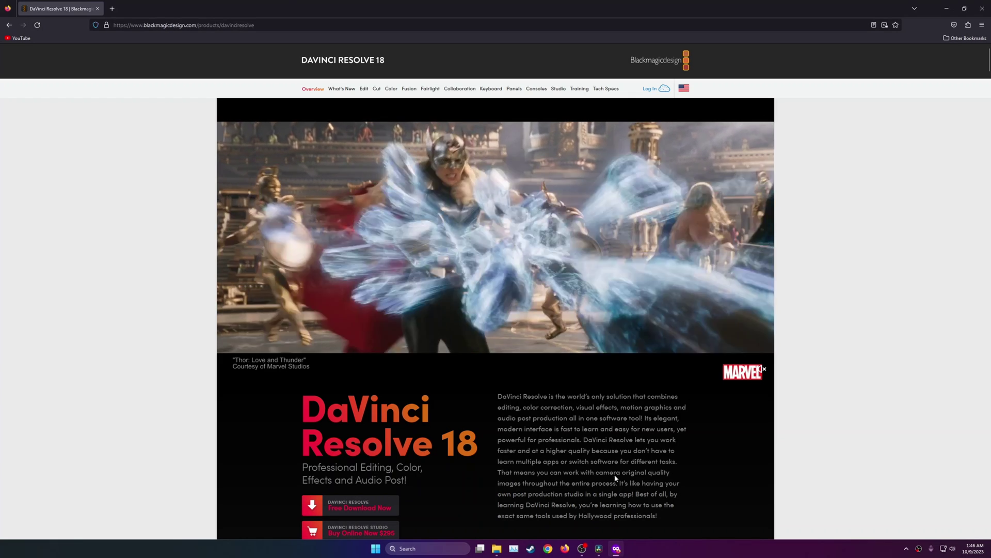
scroll(798, 286, down, 3)
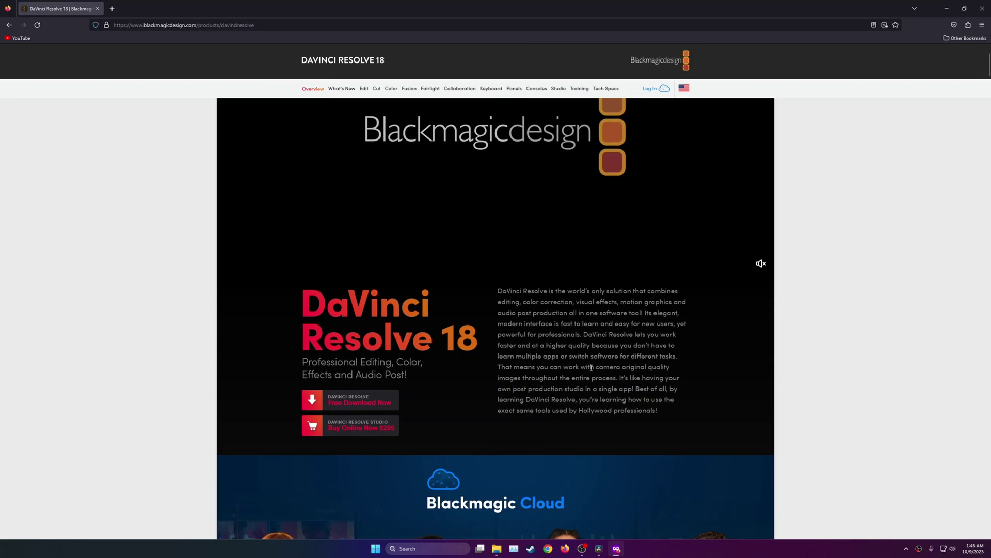
click(363, 397)
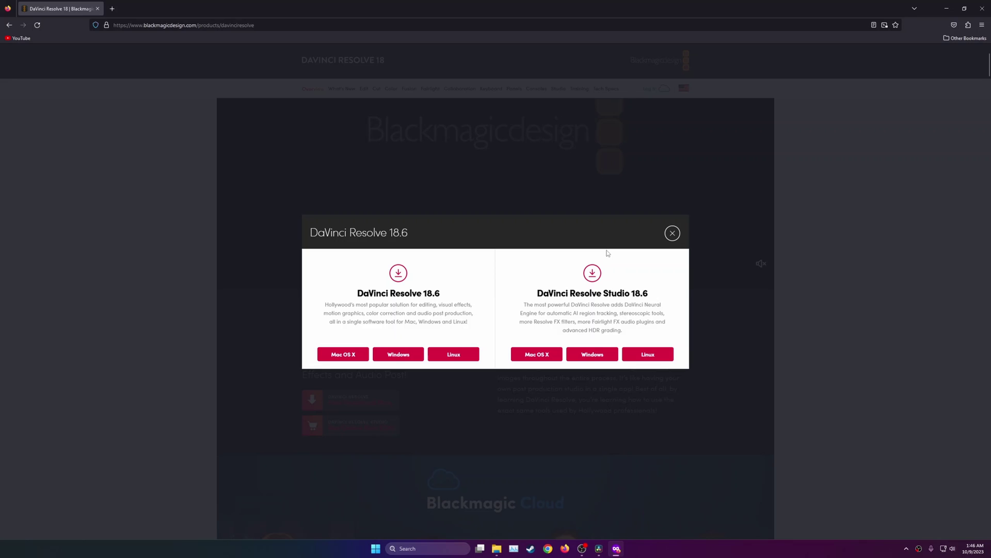
click(673, 234)
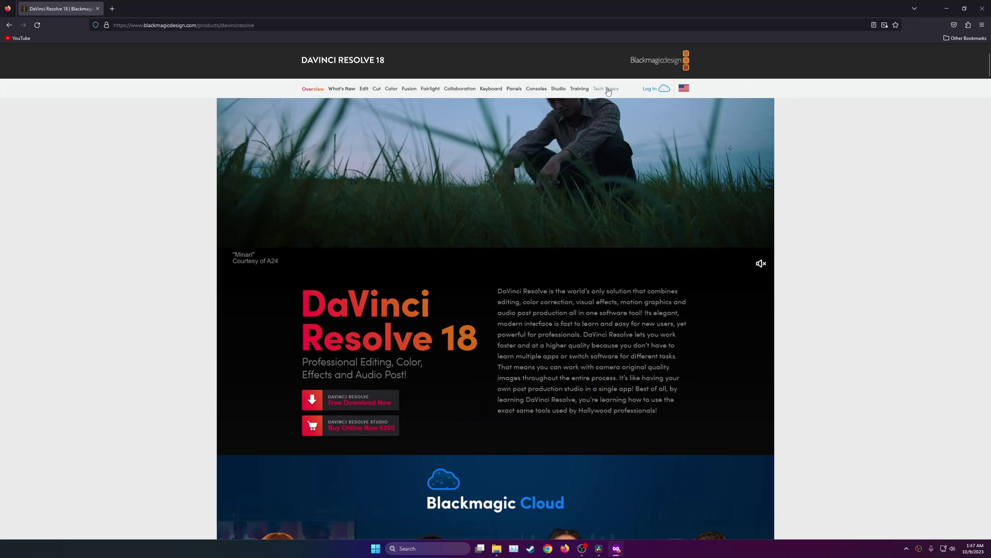
Open the Blackmagic Design home link in a new tab and switch to it.
right_click(650, 63)
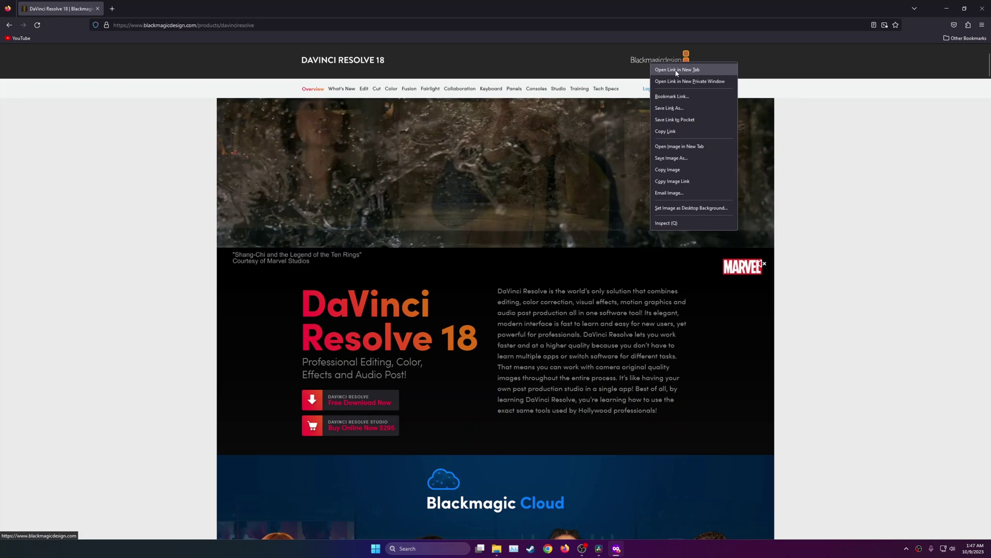
click(671, 69)
key(ctrl+Tab)
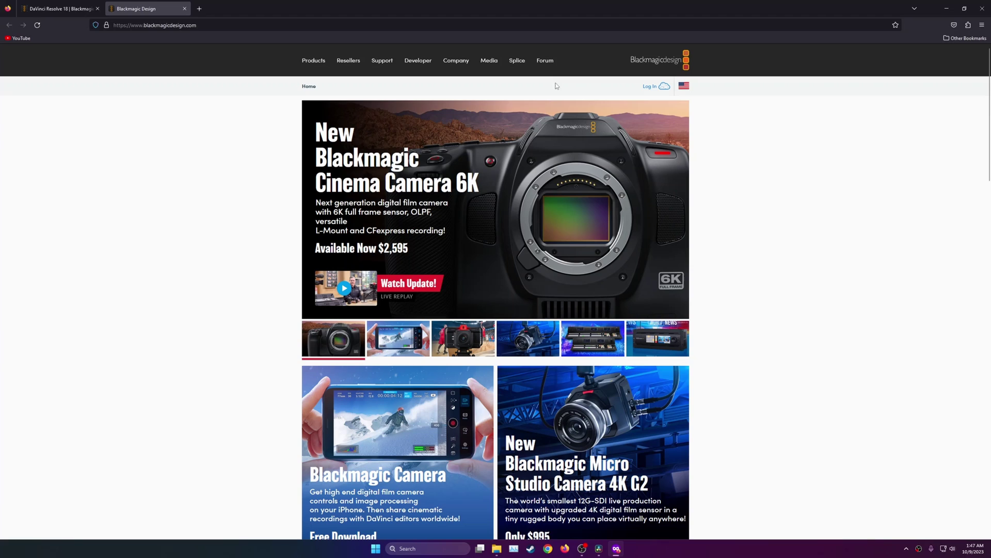
Go to the Support Center and browse Latest Downloads, topped by the DaVinci Resolve 18.6.1 Update.
click(383, 63)
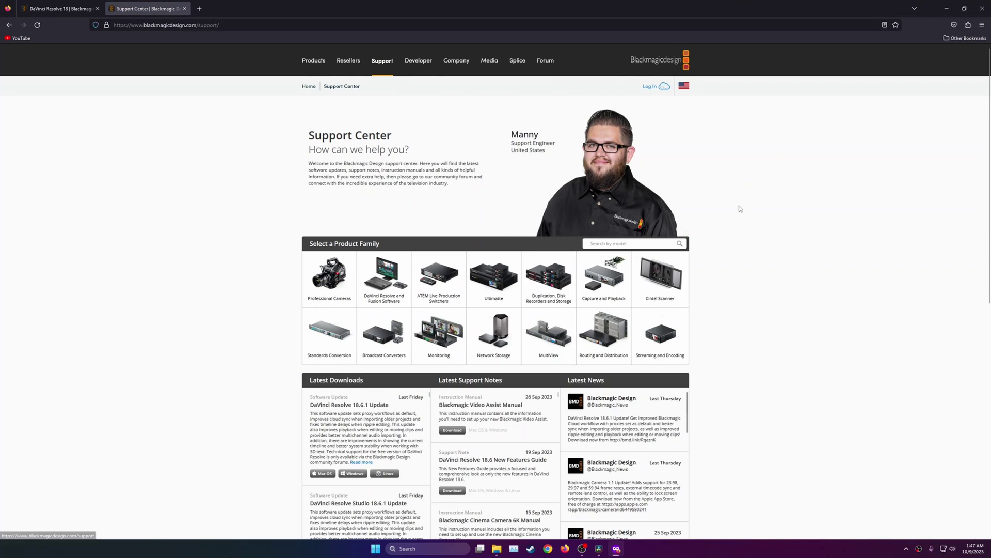
scroll(744, 209, down, 3)
scroll(753, 210, up, 3)
scroll(347, 390, down, 2)
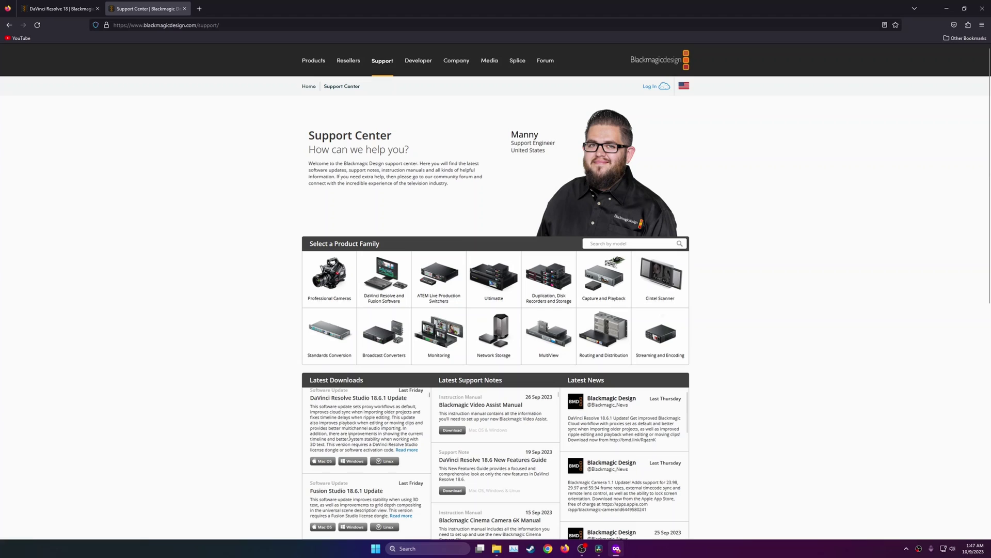
scroll(348, 390, down, 3)
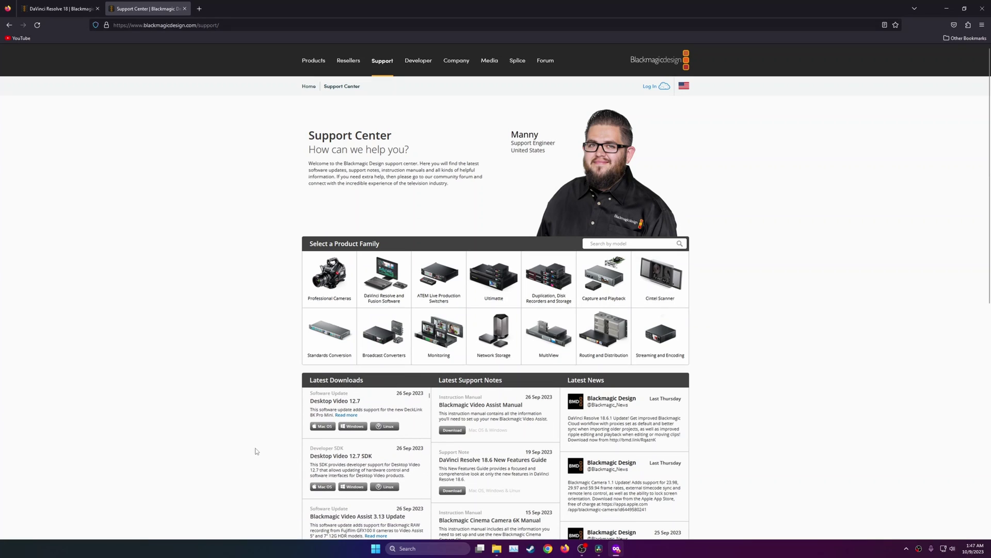
scroll(258, 448, down, 4)
scroll(372, 268, down, 4)
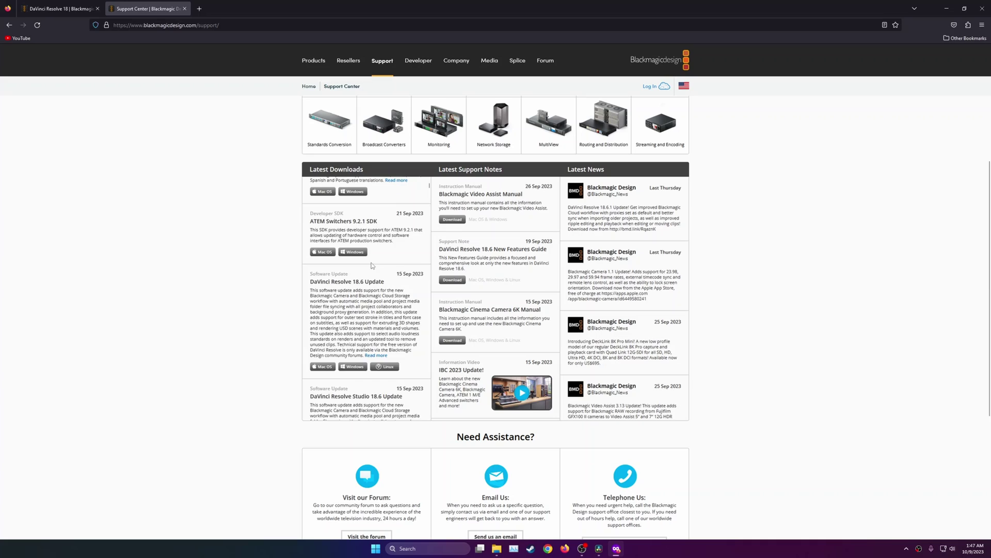
scroll(372, 265, up, 10)
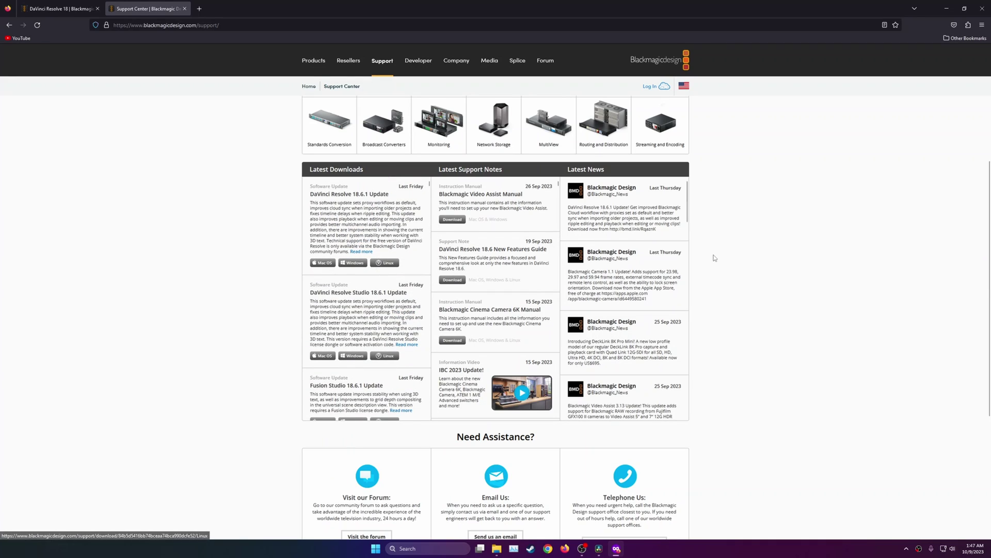
scroll(714, 258, up, 4)
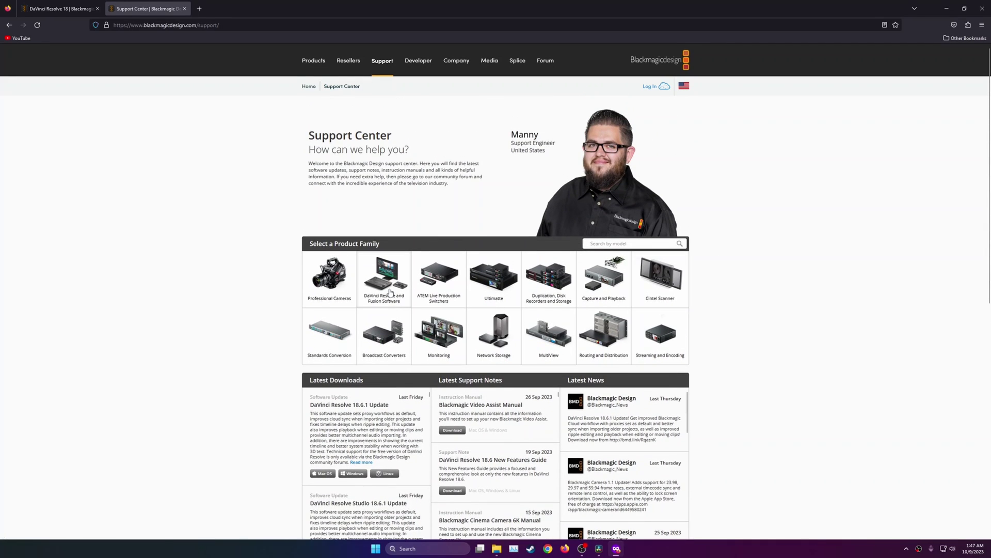
Filter the support page to DaVinci Resolve and Fusion Software and scroll its updates.
click(386, 279)
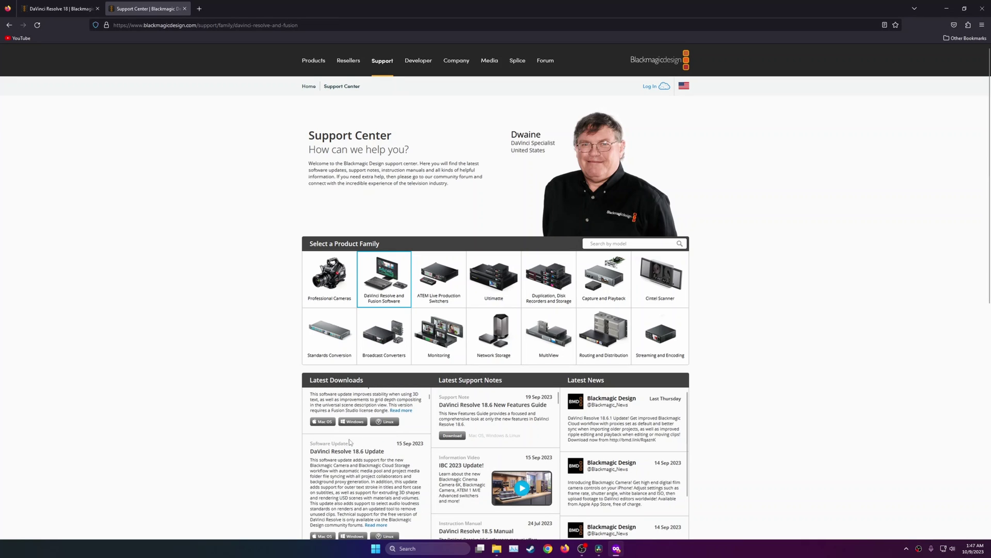
scroll(218, 459, down, 4)
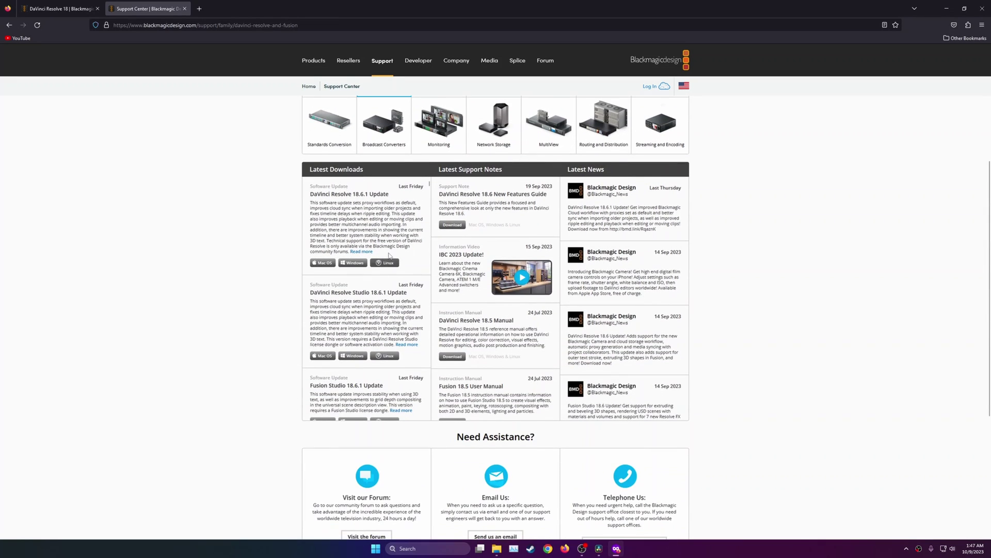
scroll(392, 262, down, 4)
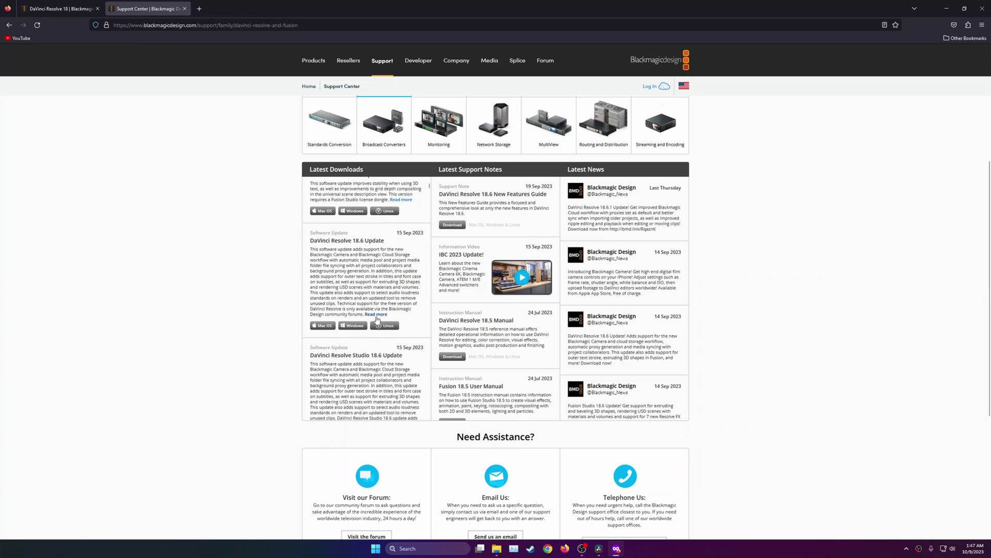
Read through the full DaVinci Resolve 18.6 release notes, then close them.
click(375, 315)
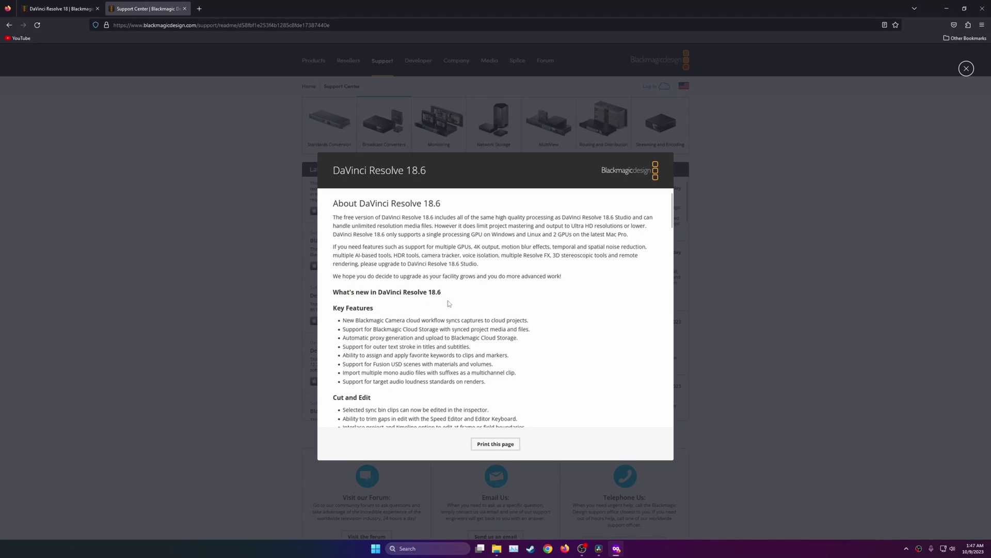
scroll(396, 286, down, 3)
scroll(523, 302, down, 10)
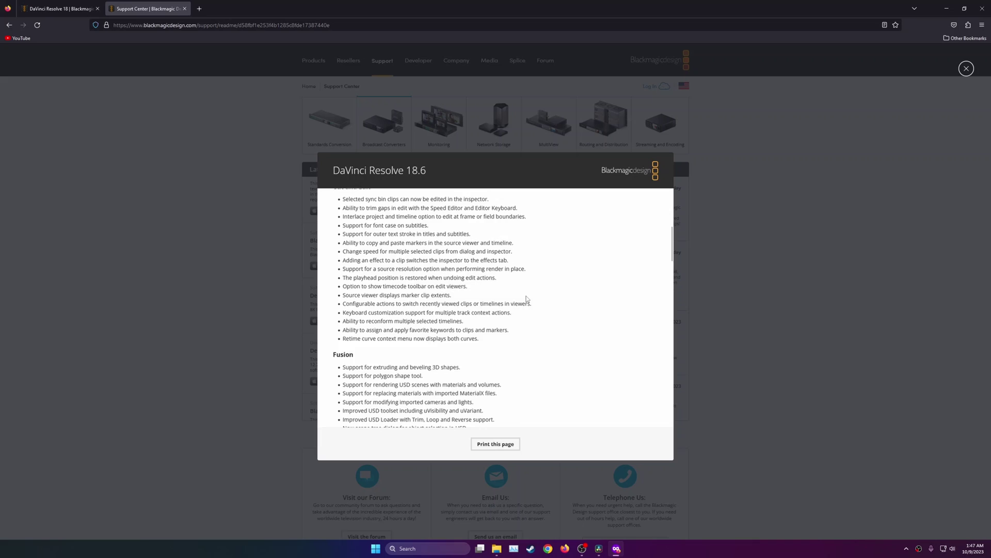
scroll(500, 424, down, 4)
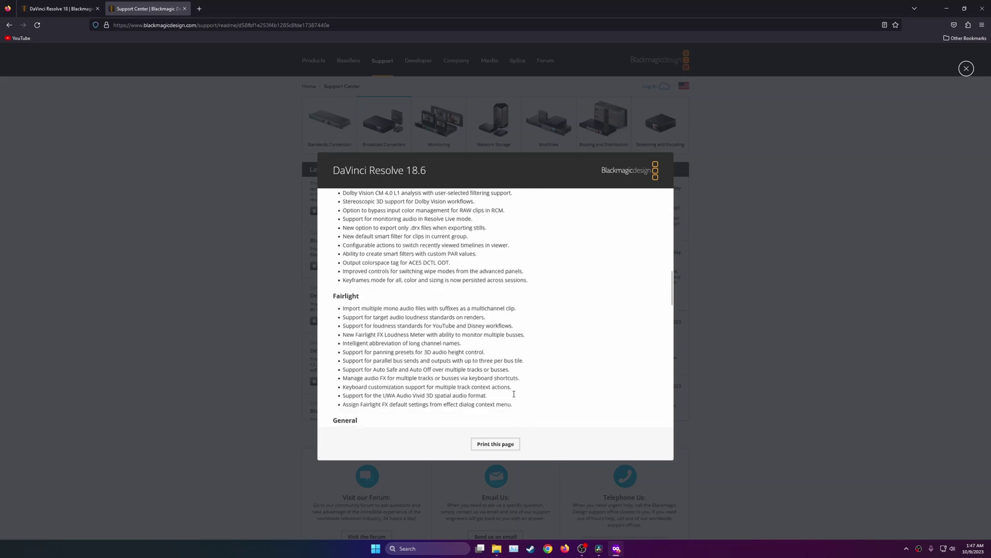
click(806, 321)
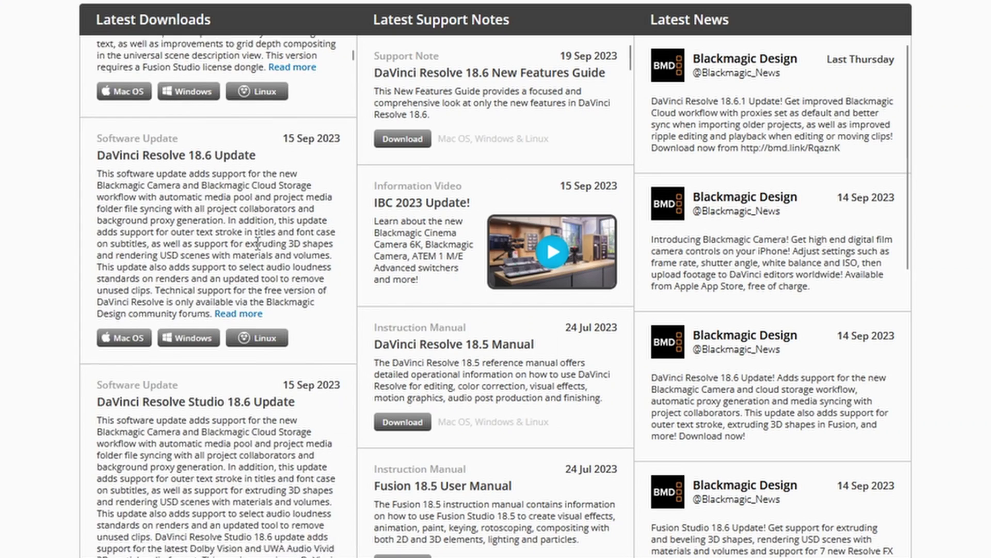
Scroll Latest Downloads back to 2014 and pick the Windows download of DaVinci Resolve Lite 10.1.5.
scroll(393, 278, down, 15)
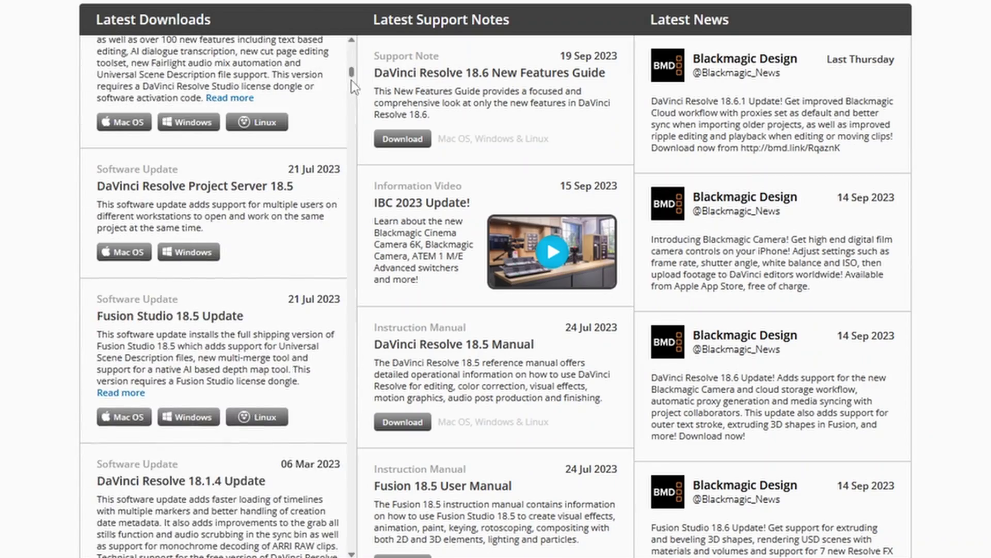
drag(353, 77, 351, 545)
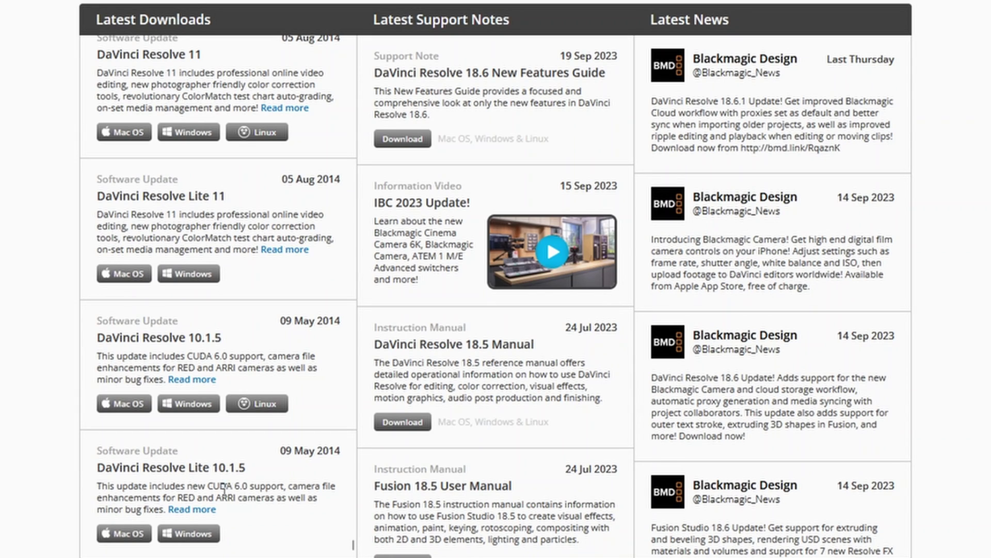
click(189, 533)
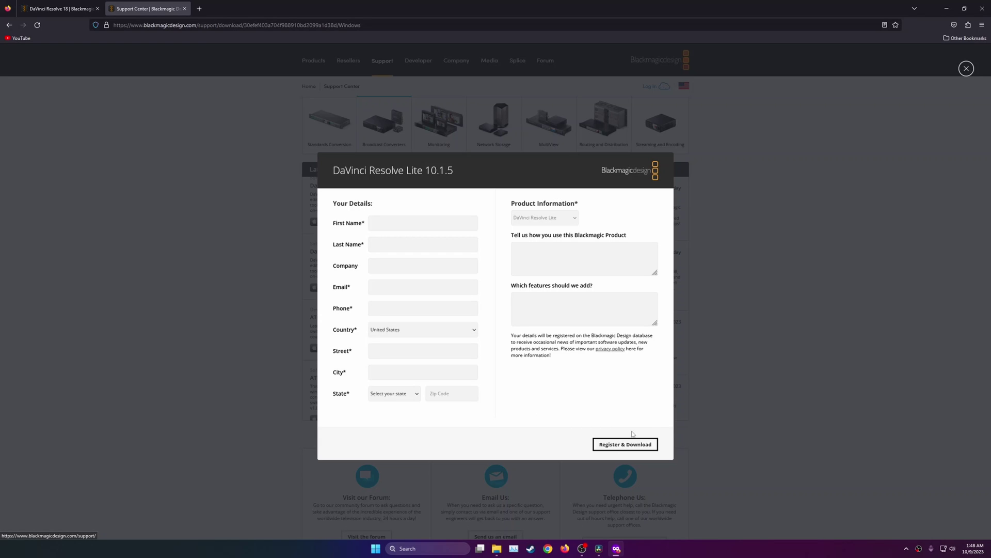
Dismiss the registration form, return the list to the 18.6.1 entries, and bring Resolve forward.
click(686, 305)
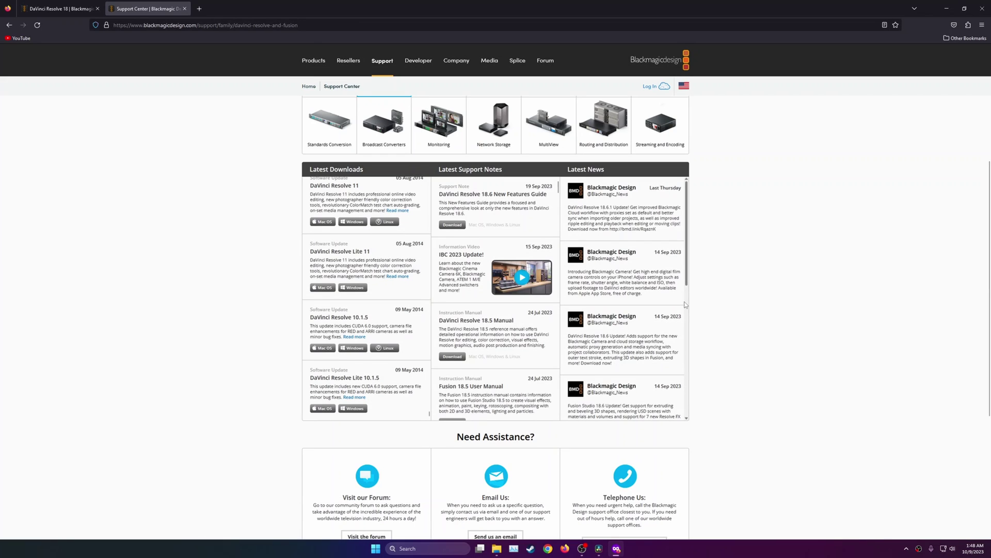
scroll(378, 361, up, 5)
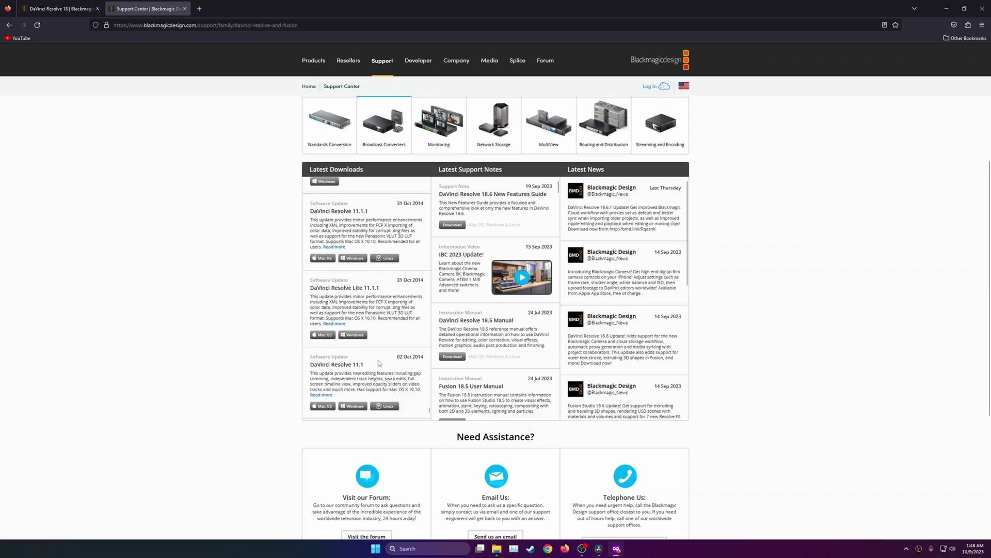
scroll(377, 361, up, 10)
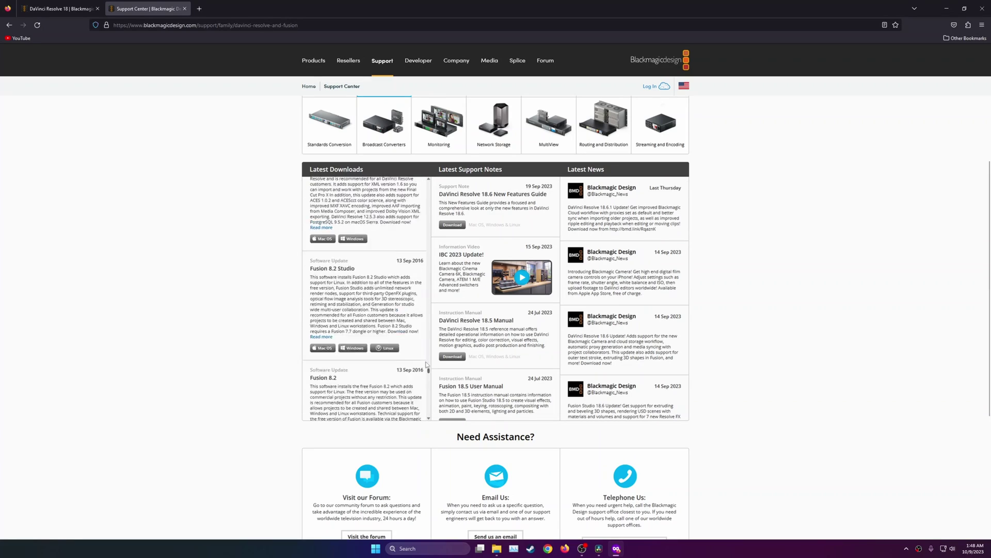
drag(427, 364, 434, 183)
scroll(385, 289, up, 4)
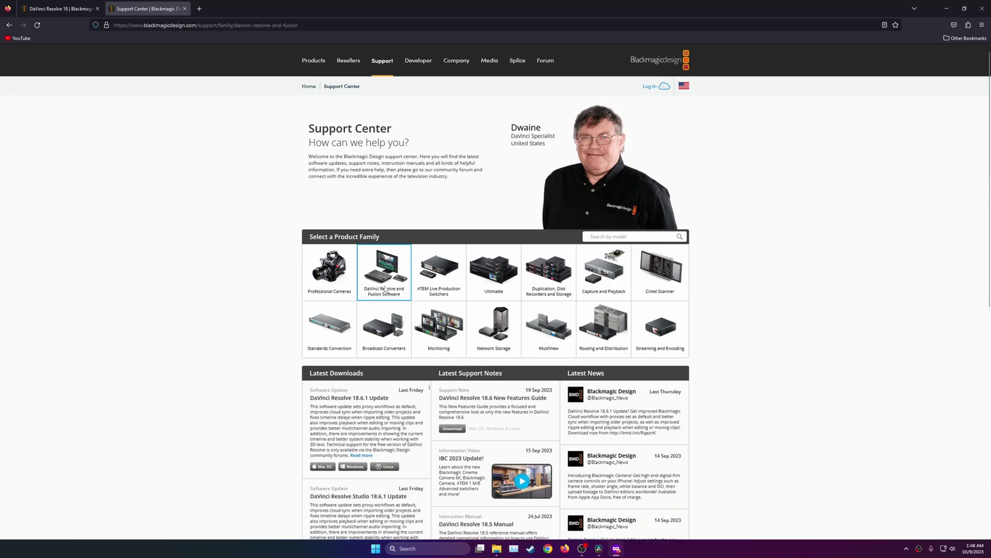
scroll(396, 375, down, 2)
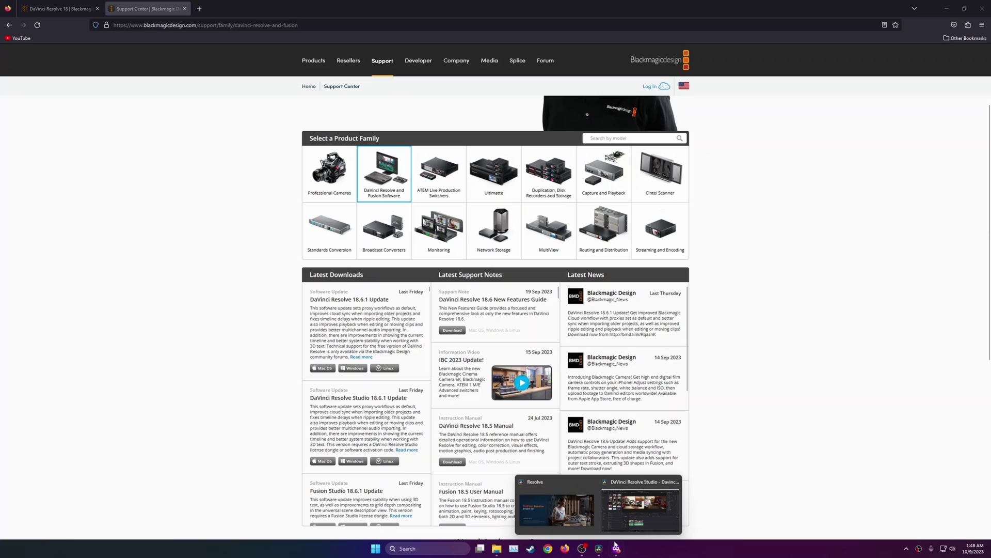
click(641, 509)
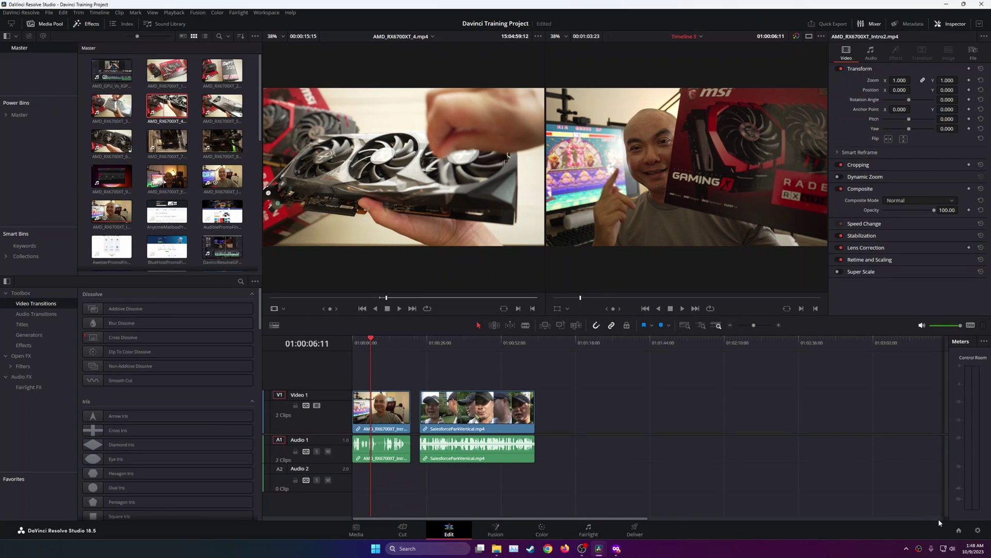
click(959, 530)
click(220, 94)
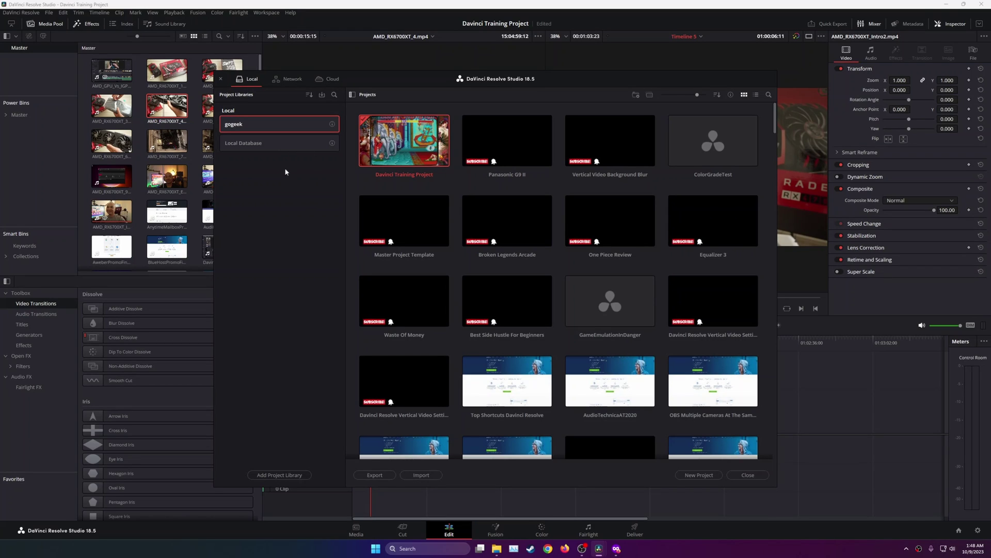
click(352, 94)
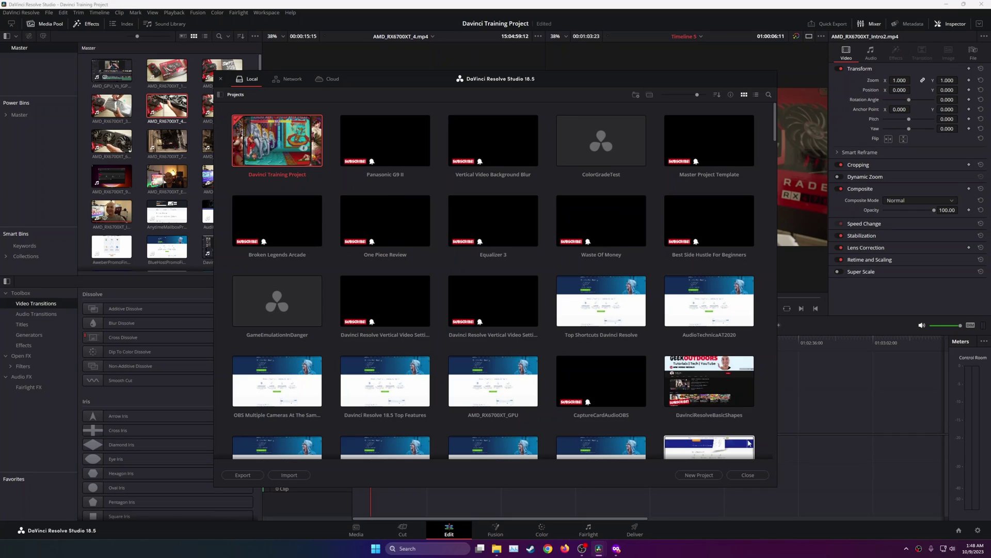
click(759, 478)
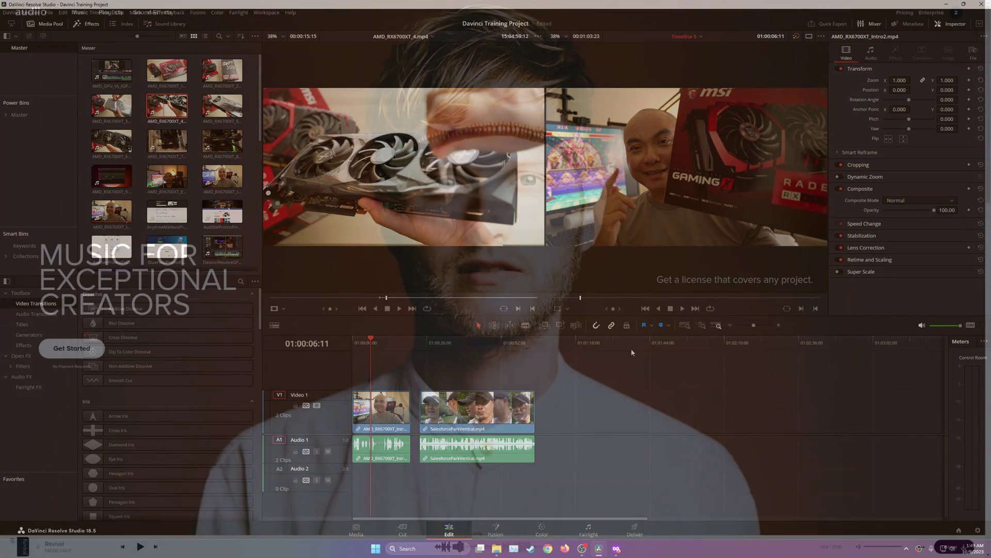
Scroll Audiio's track list, playlists and pricing down to the Whoosh, Weather and Transportation sound-effect categories.
scroll(495, 279, down, 5)
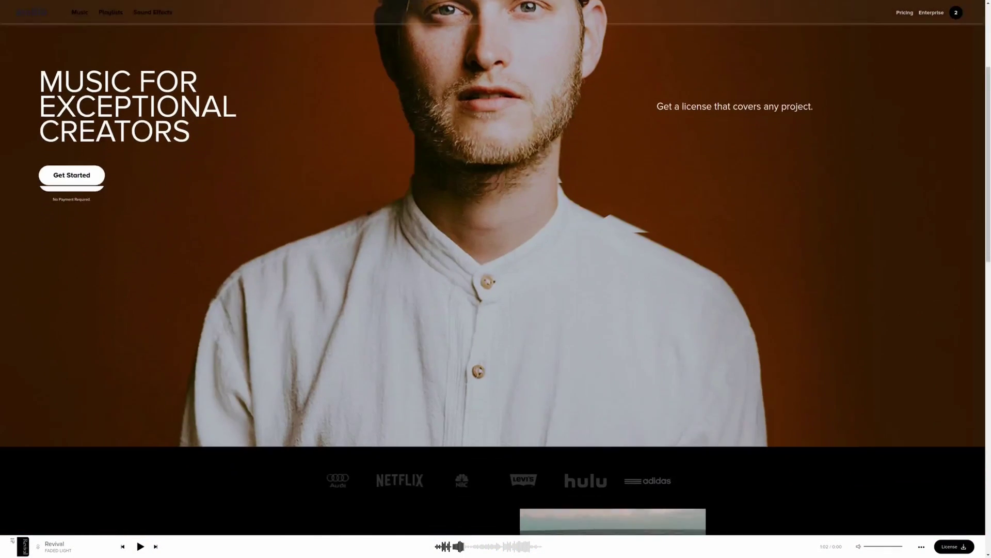
scroll(496, 279, down, 3)
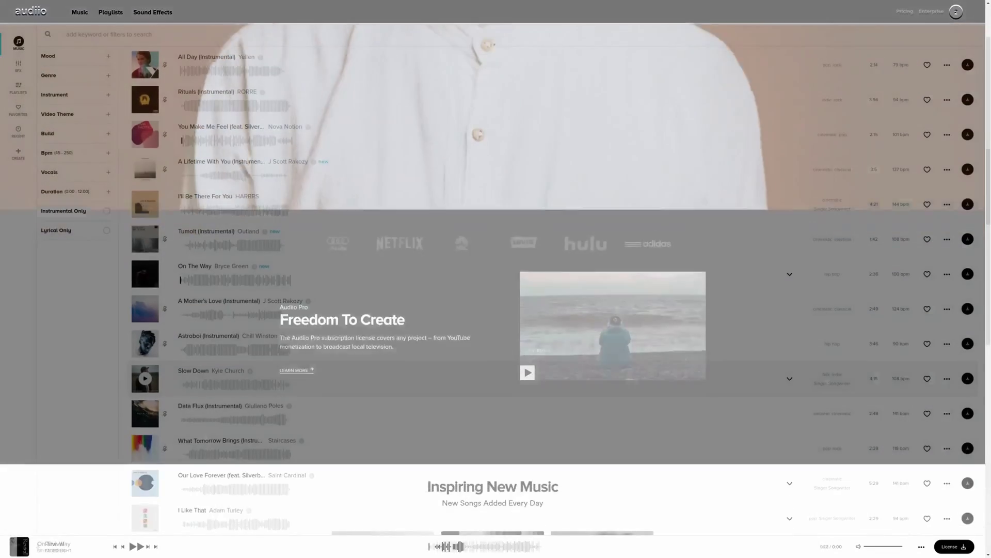
scroll(496, 289, down, 4)
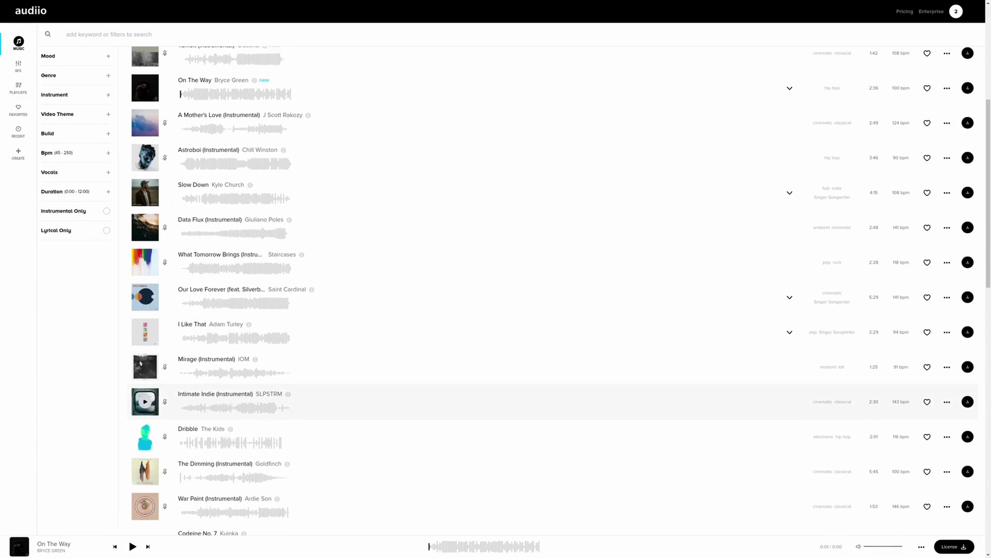
scroll(496, 289, down, 5)
scroll(496, 289, down, 3)
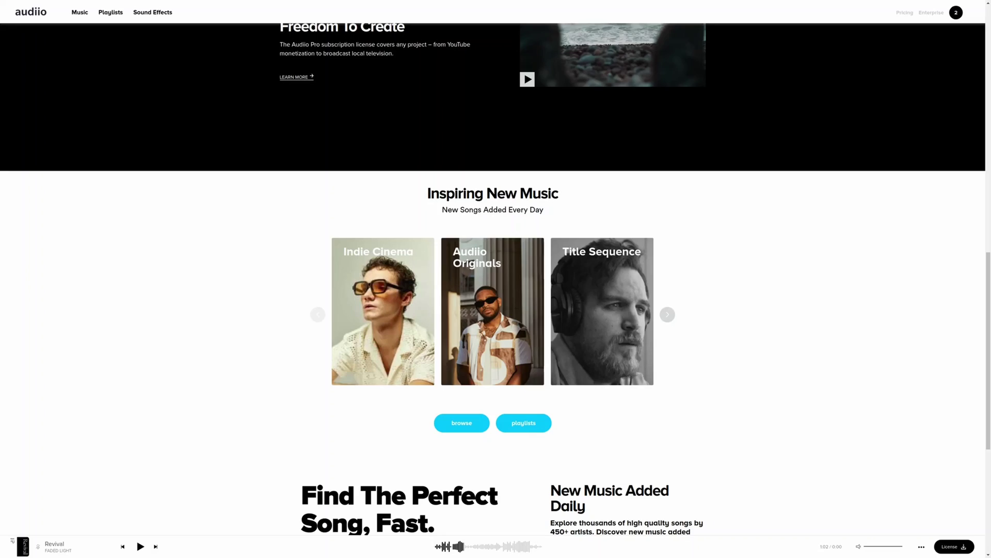
scroll(495, 279, down, 2)
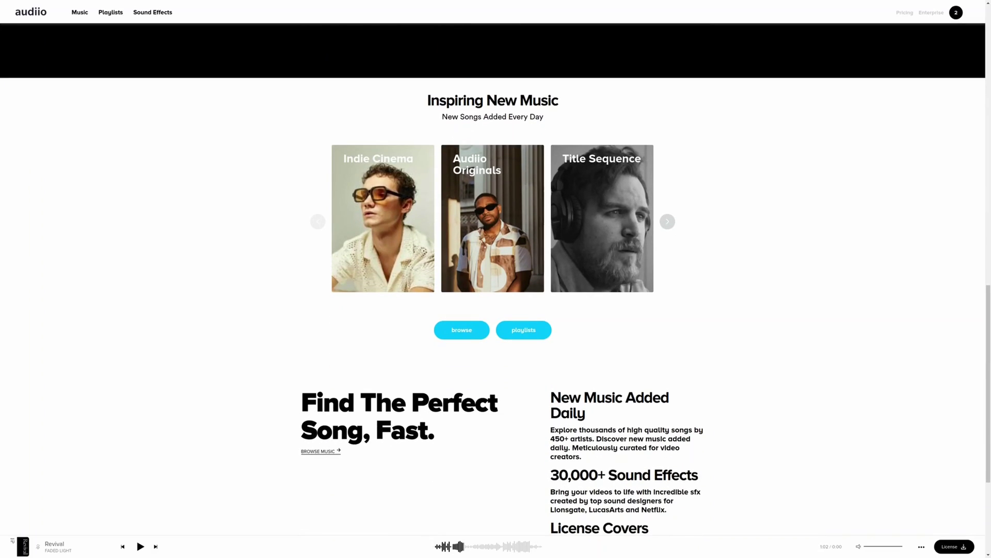
scroll(496, 289, down, 2)
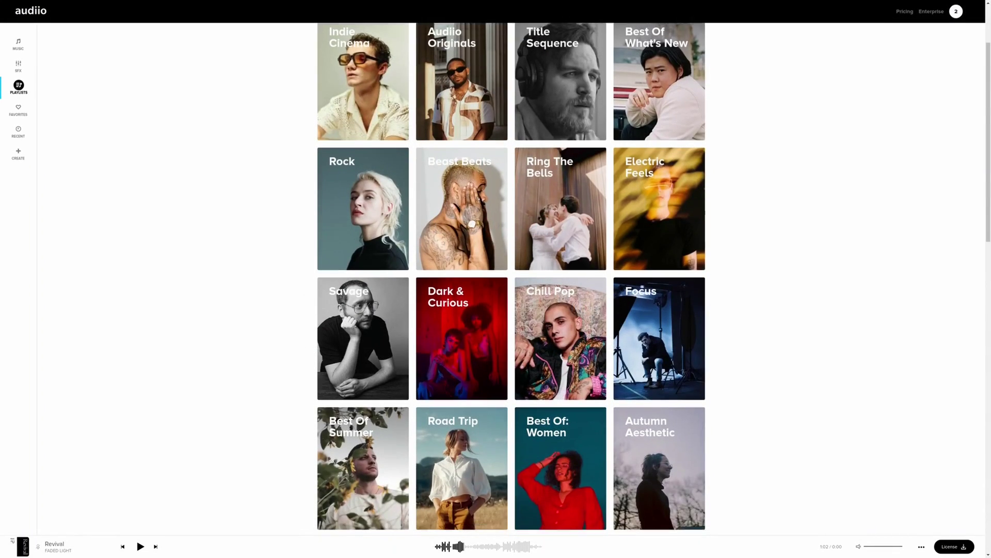
scroll(496, 290, down, 2)
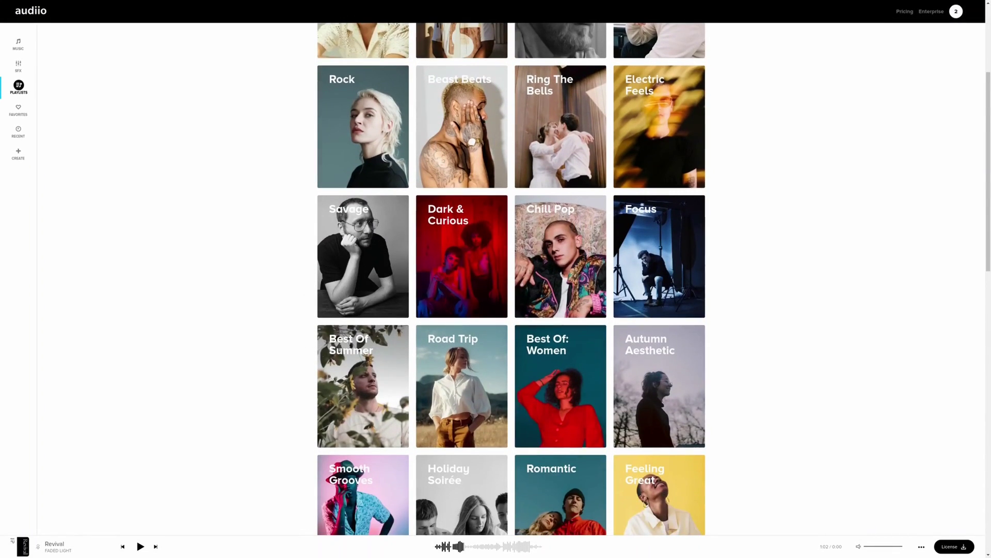
scroll(495, 289, down, 2)
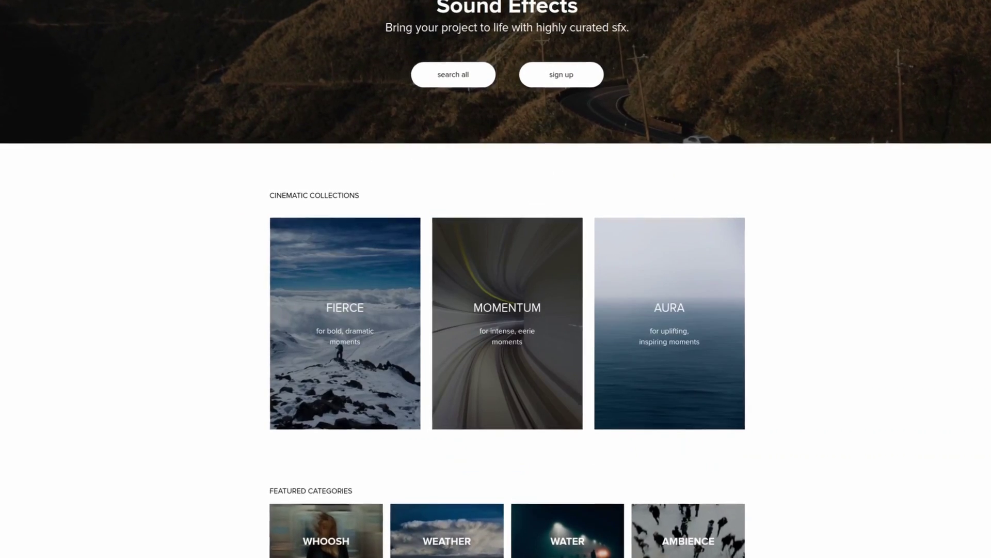
scroll(496, 289, down, 2)
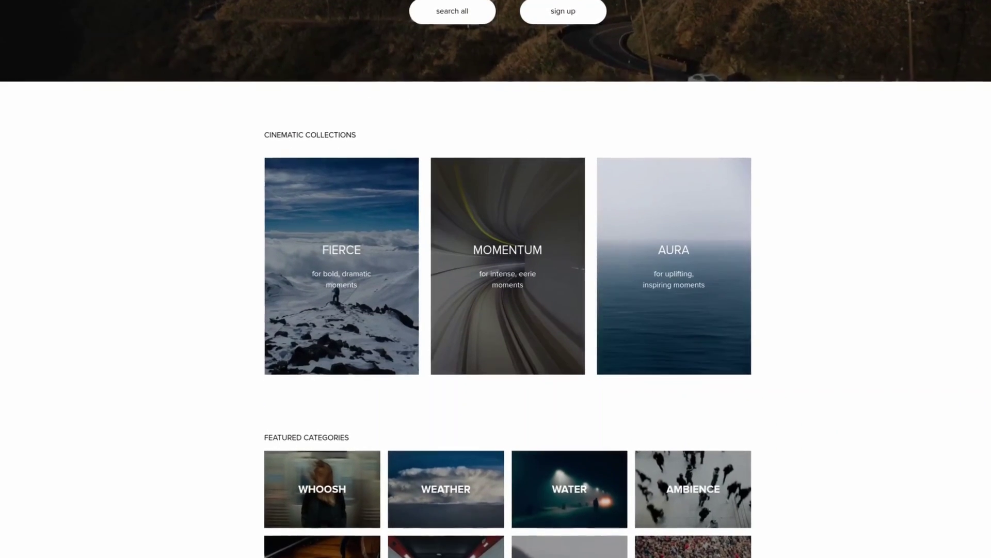
scroll(496, 289, down, 5)
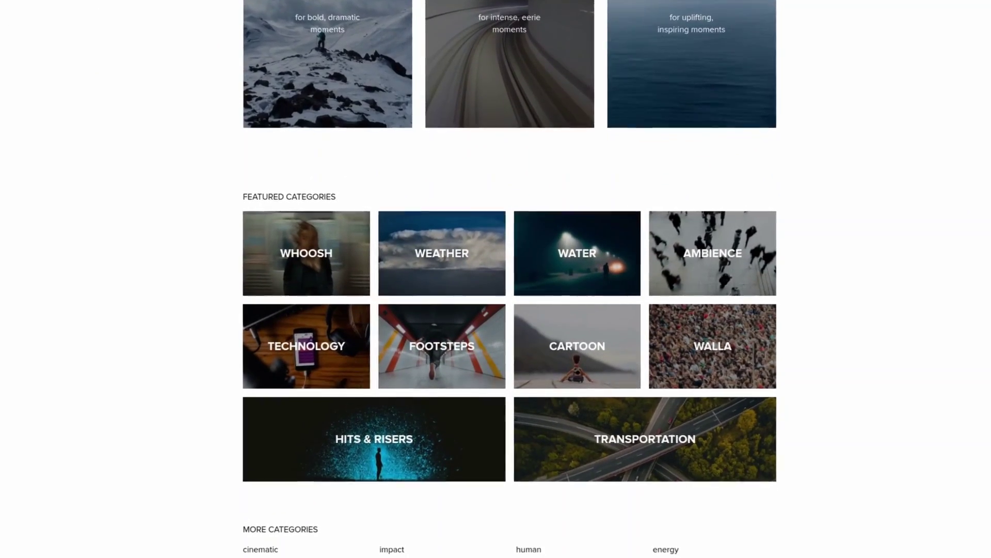